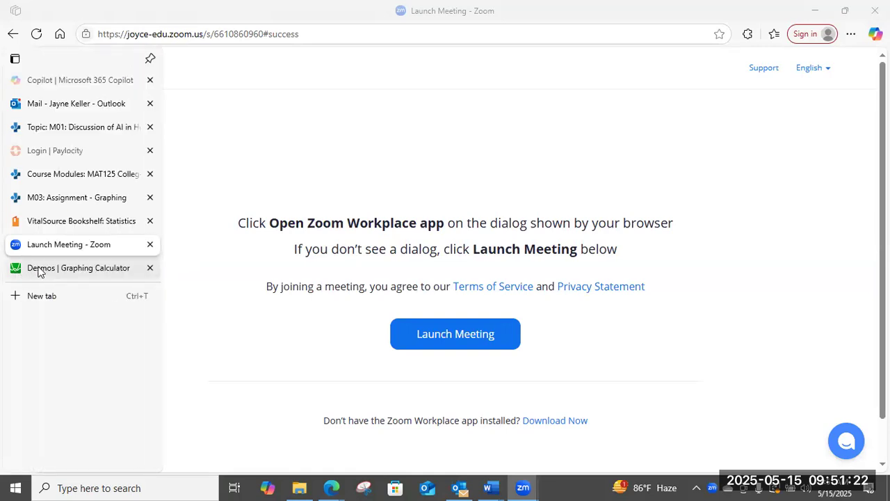
Switch to the Desmos Graphing Calculator and display its on-screen keypad.
{"action": "left_click", "coordinate": [38, 272]}
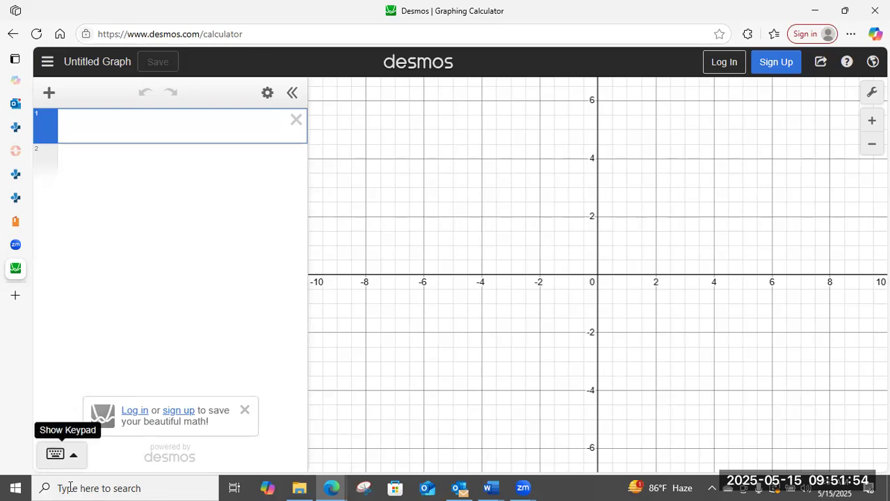
{"action": "left_click", "coordinate": [63, 455]}
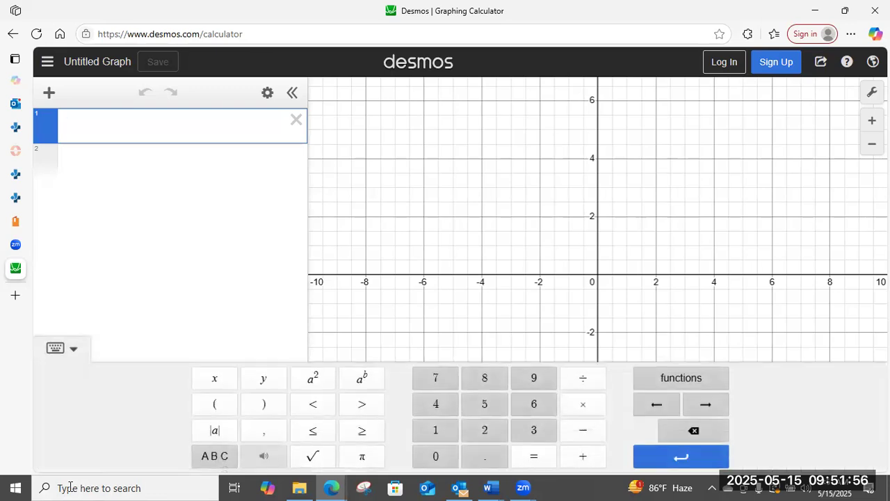
{"action": "left_click", "coordinate": [72, 349]}
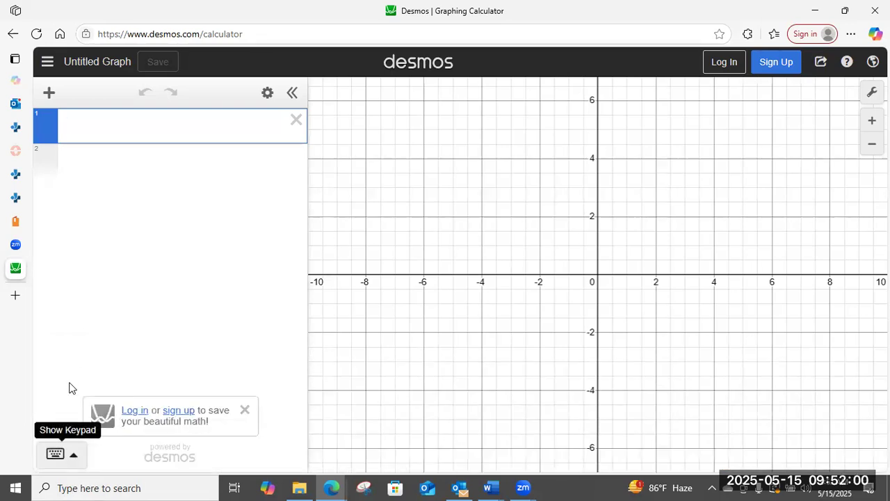
{"action": "left_click", "coordinate": [55, 454]}
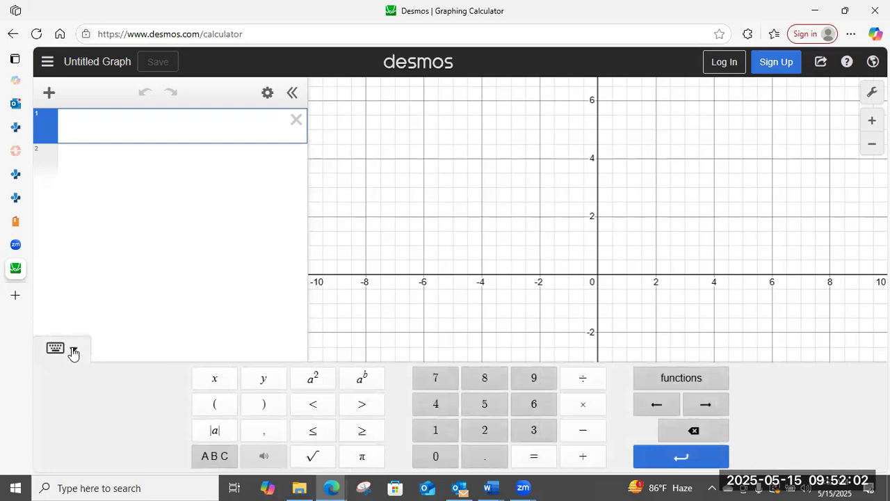
{"action": "left_click", "coordinate": [72, 350]}
{"action": "scroll", "coordinate": [505, 324], "scroll_direction": "down", "scroll_amount": 1}
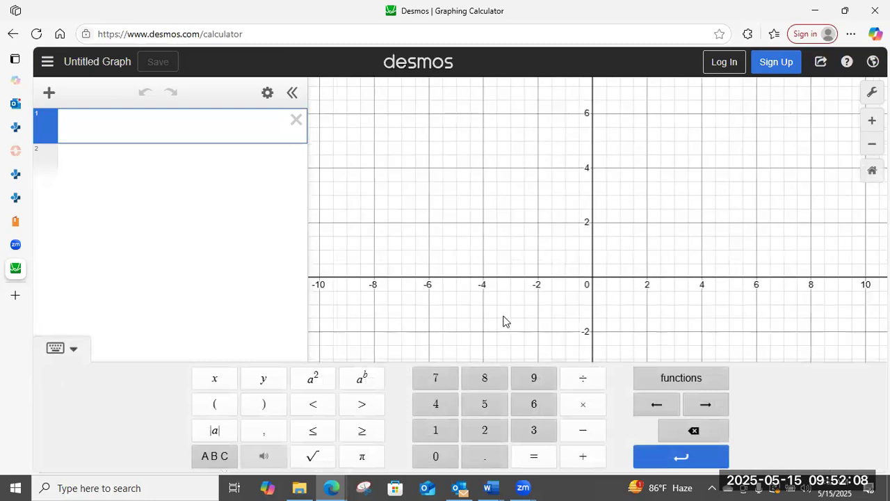
{"action": "scroll", "coordinate": [506, 320], "scroll_direction": "up", "scroll_amount": 1}
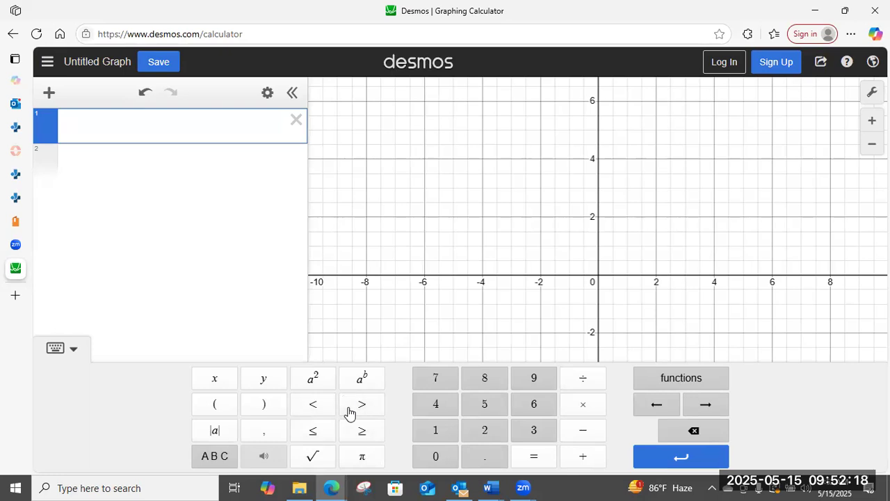
Examine the categories of the calculator's built-in functions, from trigonometry and statistics through number theory.
{"action": "left_click", "coordinate": [679, 379]}
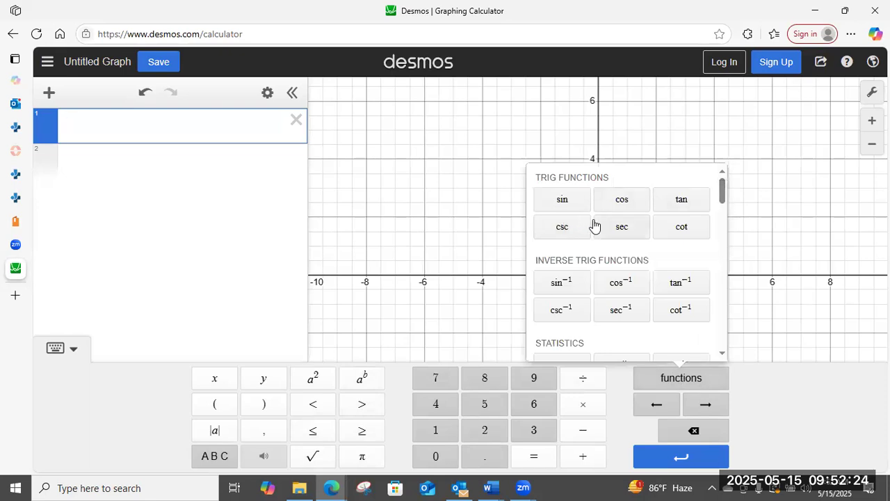
{"action": "scroll", "coordinate": [595, 224], "scroll_direction": "down", "scroll_amount": 2}
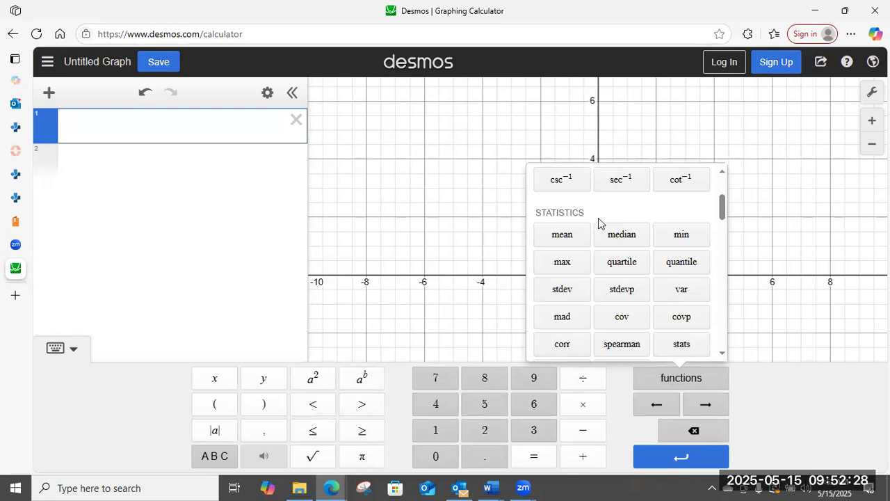
{"action": "scroll", "coordinate": [619, 255], "scroll_direction": "down", "scroll_amount": 2}
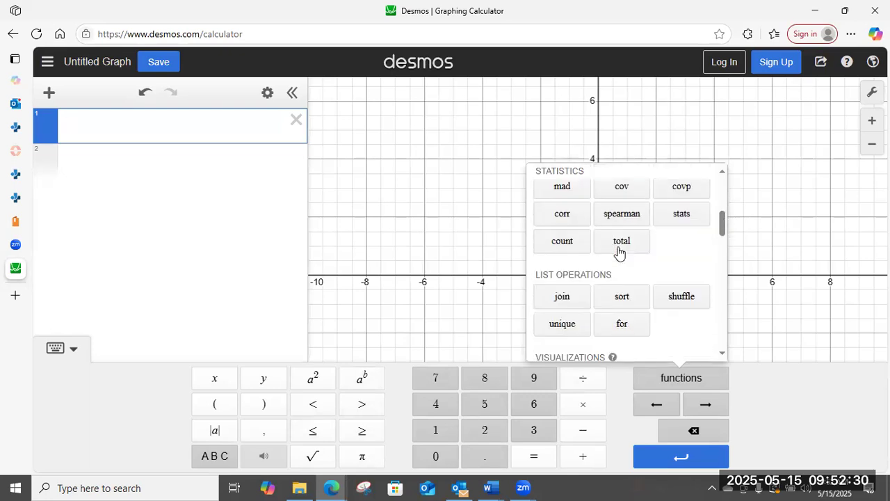
{"action": "scroll", "coordinate": [619, 252], "scroll_direction": "down", "scroll_amount": 1}
{"action": "scroll", "coordinate": [620, 254], "scroll_direction": "down", "scroll_amount": 2}
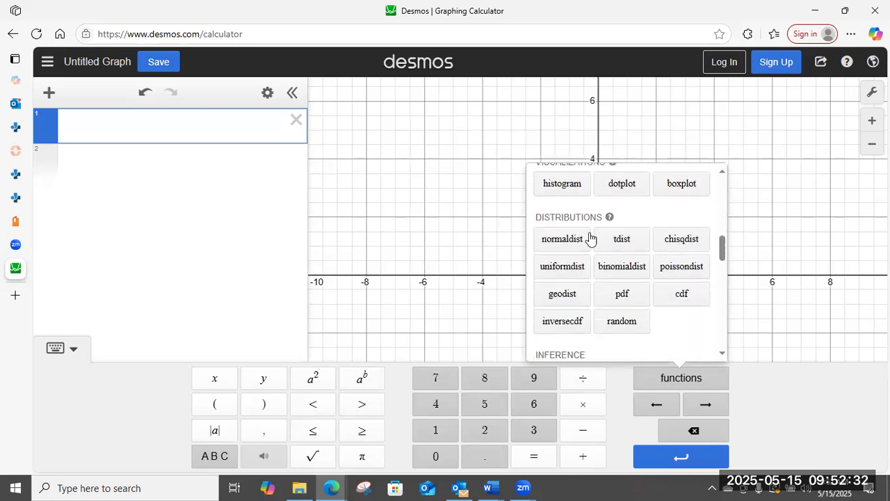
{"action": "scroll", "coordinate": [579, 228], "scroll_direction": "down", "scroll_amount": 4}
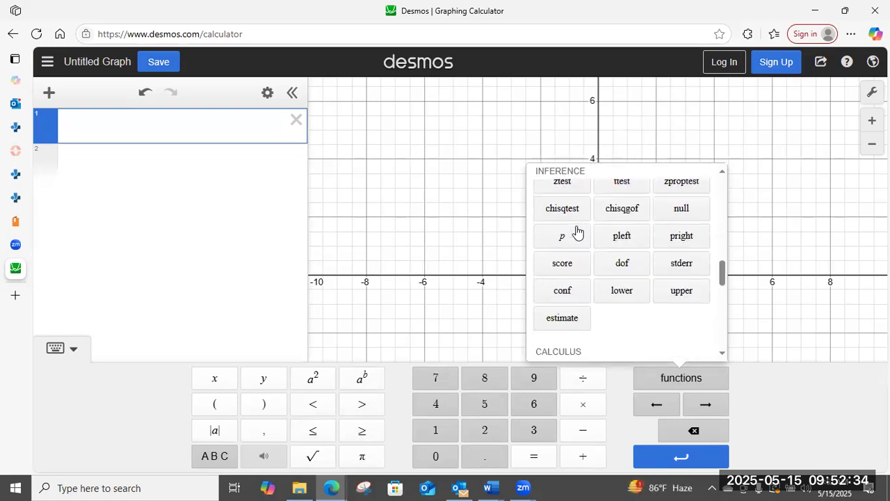
{"action": "scroll", "coordinate": [576, 232], "scroll_direction": "down", "scroll_amount": 2}
{"action": "scroll", "coordinate": [576, 231], "scroll_direction": "down", "scroll_amount": 5}
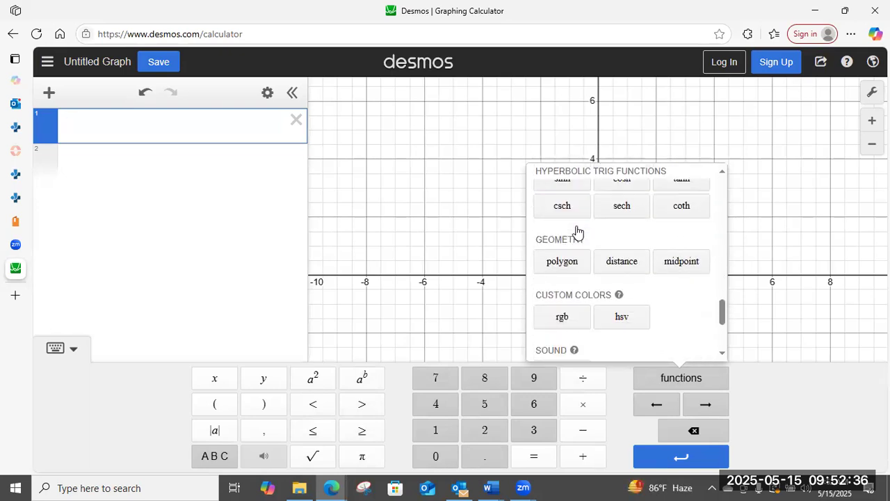
{"action": "scroll", "coordinate": [576, 232], "scroll_direction": "down", "scroll_amount": 1}
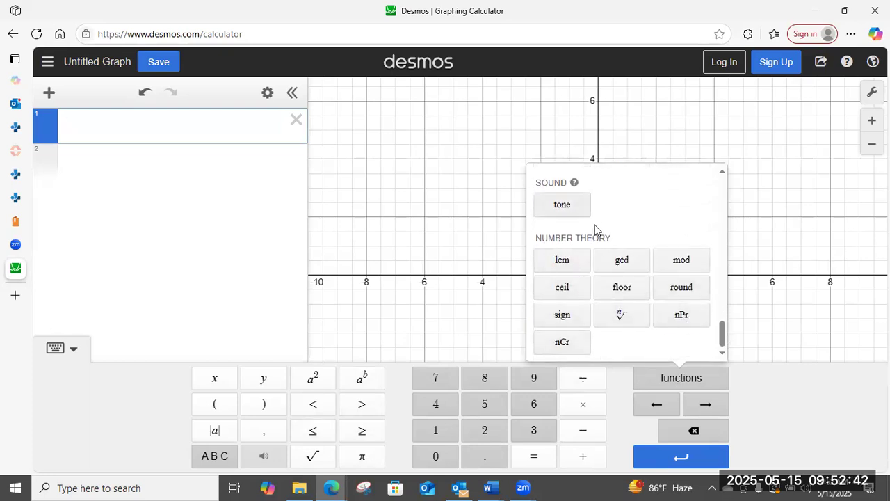
{"action": "scroll", "coordinate": [599, 226], "scroll_direction": "up", "scroll_amount": 5}
{"action": "scroll", "coordinate": [604, 222], "scroll_direction": "up", "scroll_amount": 10}
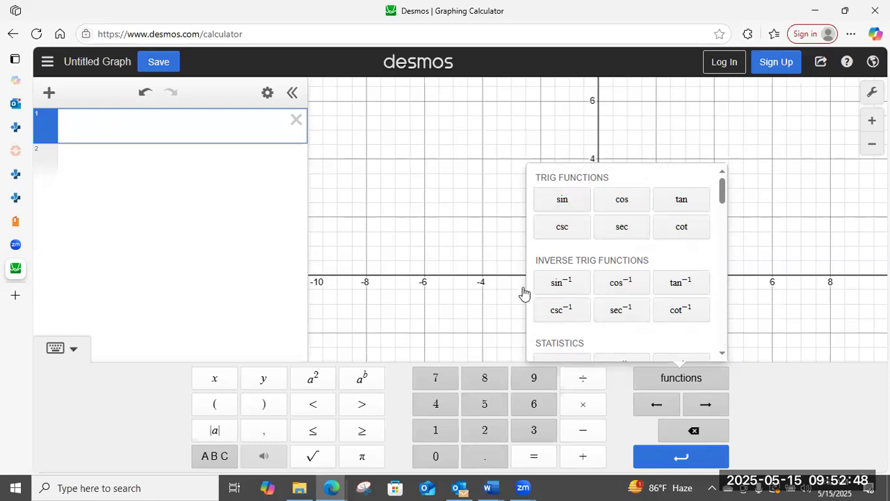
{"action": "scroll", "coordinate": [637, 264], "scroll_direction": "down", "scroll_amount": 5}
{"action": "scroll", "coordinate": [637, 261], "scroll_direction": "up", "scroll_amount": 2}
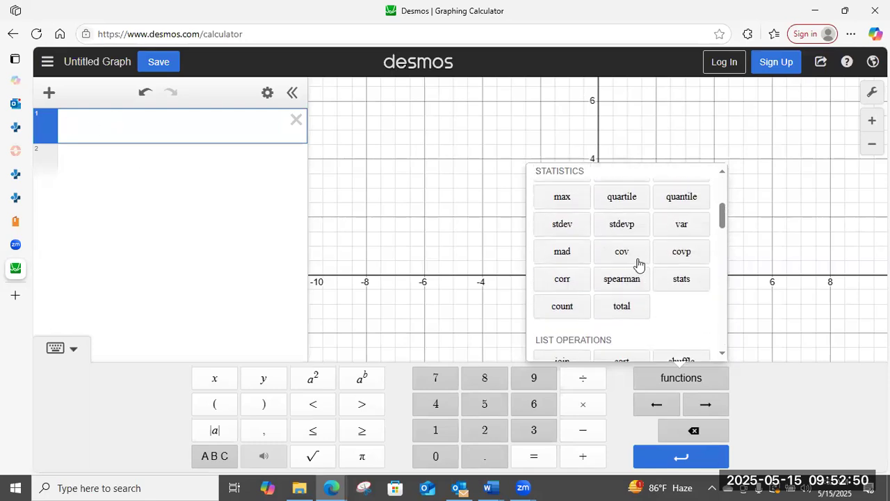
{"action": "scroll", "coordinate": [577, 247], "scroll_direction": "up", "scroll_amount": 1}
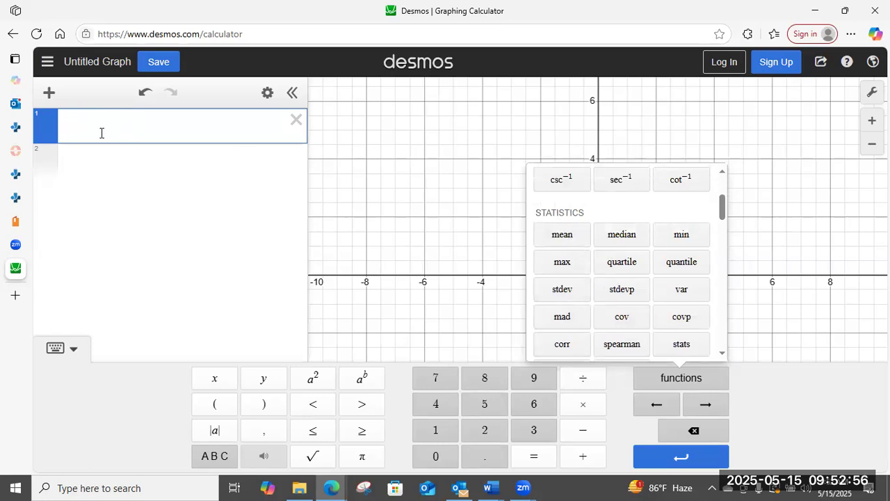
{"action": "type", "text": "mean"}
{"action": "left_click", "coordinate": [297, 119]}
{"action": "left_click", "coordinate": [203, 193]}
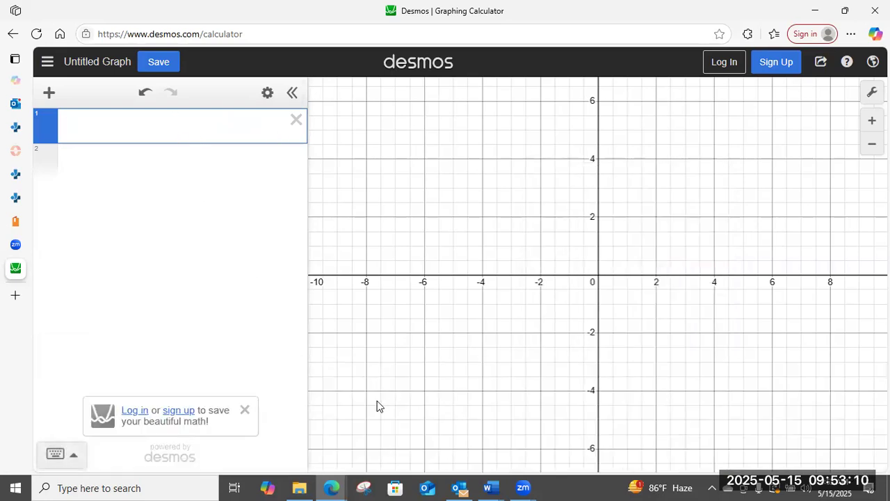
Show the keypad again and calculate 3+4 on each of the first two expression lines.
{"action": "left_click", "coordinate": [56, 454]}
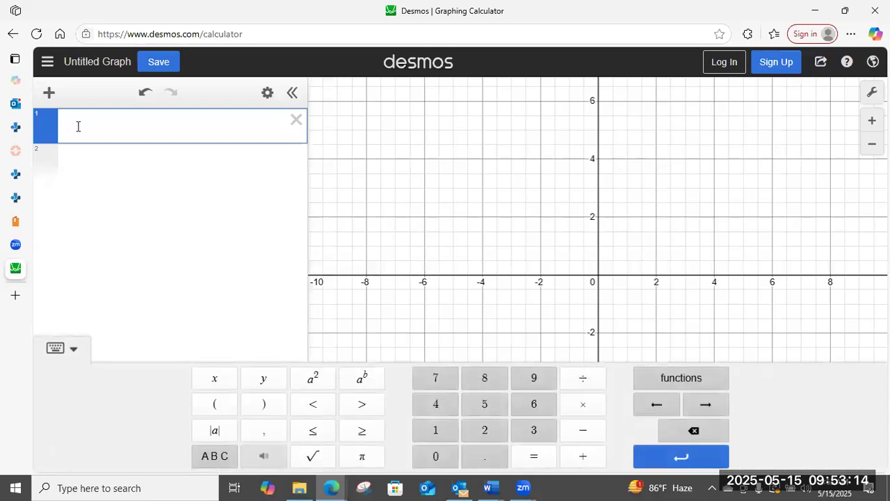
{"action": "type", "text": "3+4"}
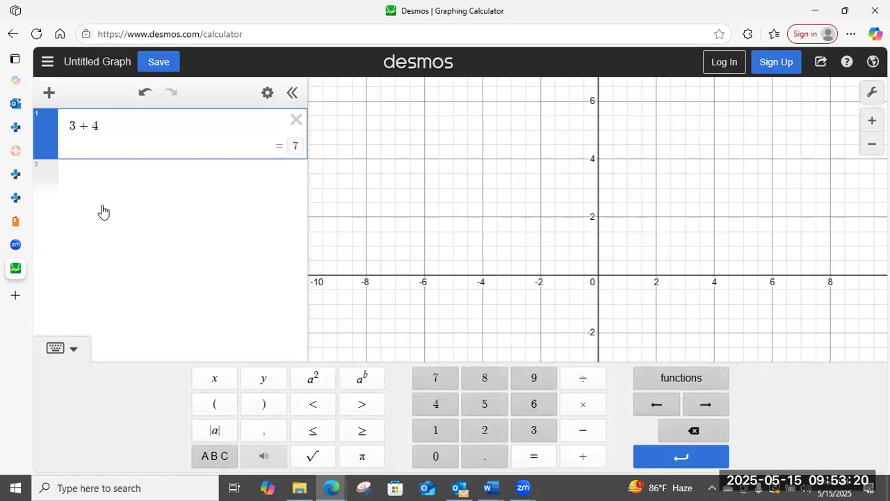
{"action": "left_click", "coordinate": [67, 172]}
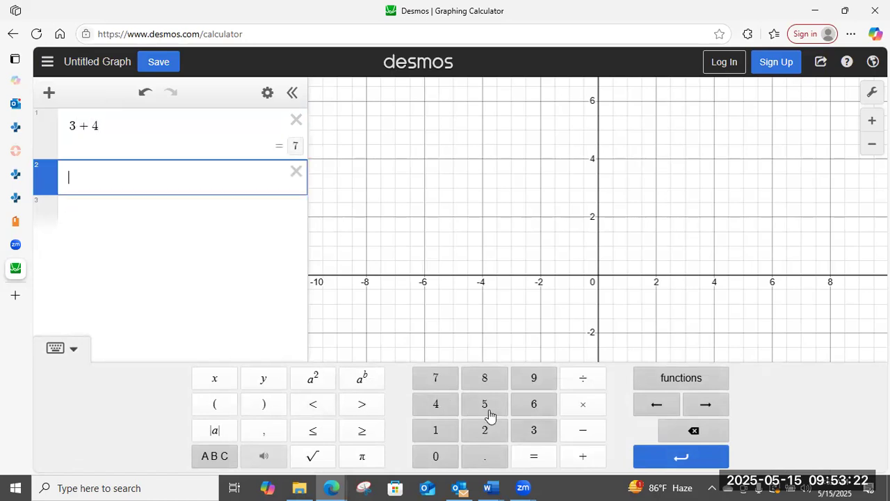
{"action": "type", "text": "3+"}
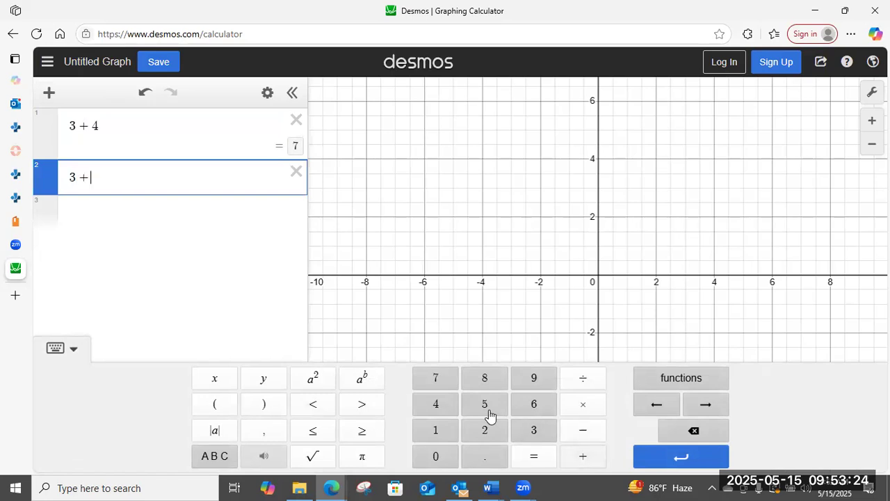
{"action": "left_click", "coordinate": [442, 406]}
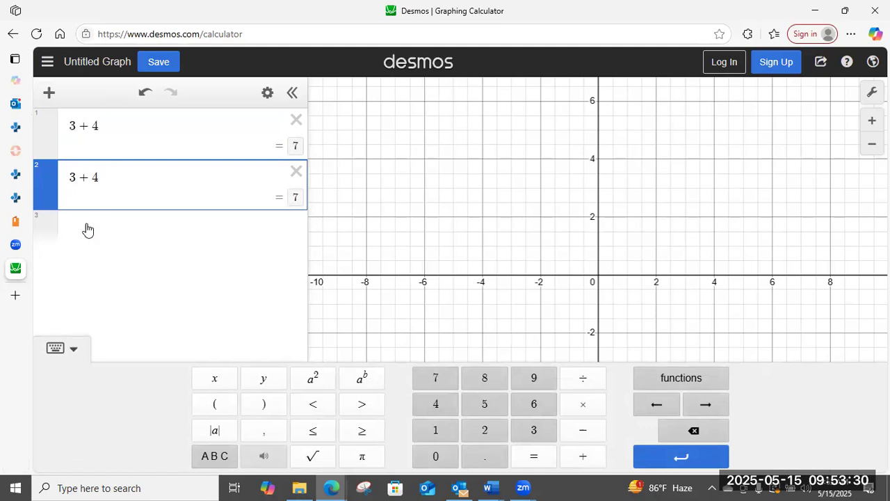
Enter .25 on the third expression line and convert it to a fraction.
{"action": "left_click", "coordinate": [109, 231]}
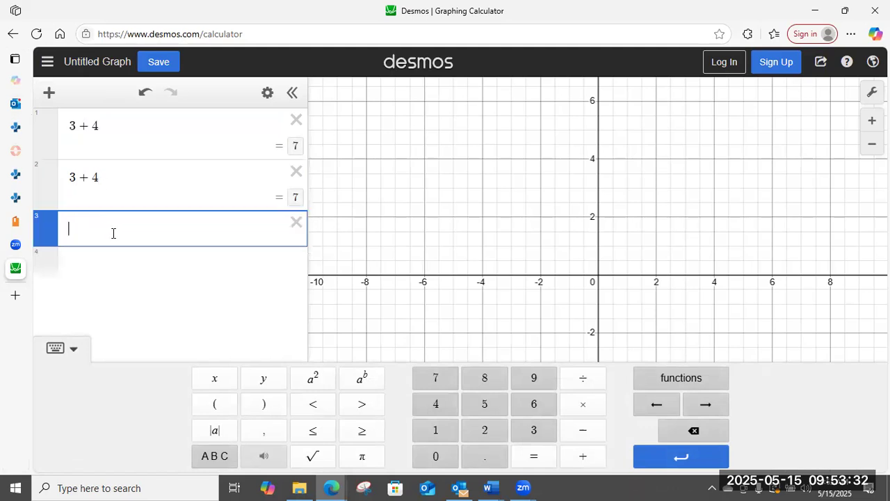
{"action": "type", "text": ".25"}
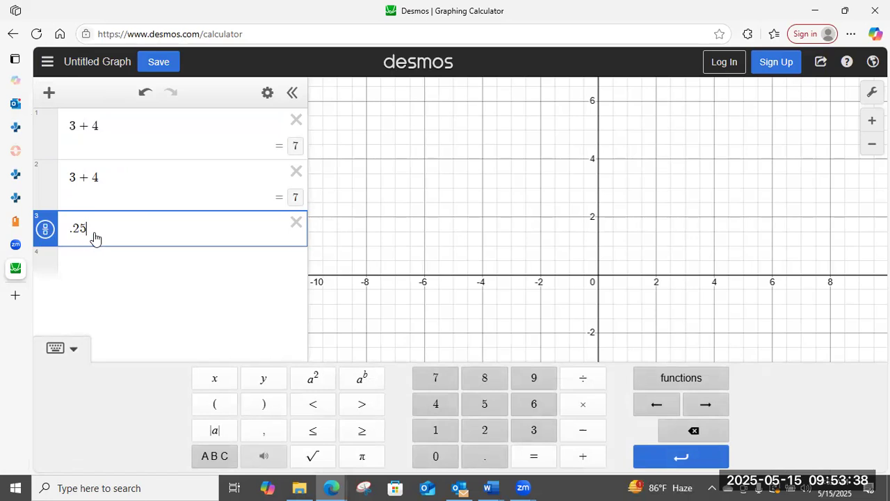
{"action": "left_click", "coordinate": [44, 233]}
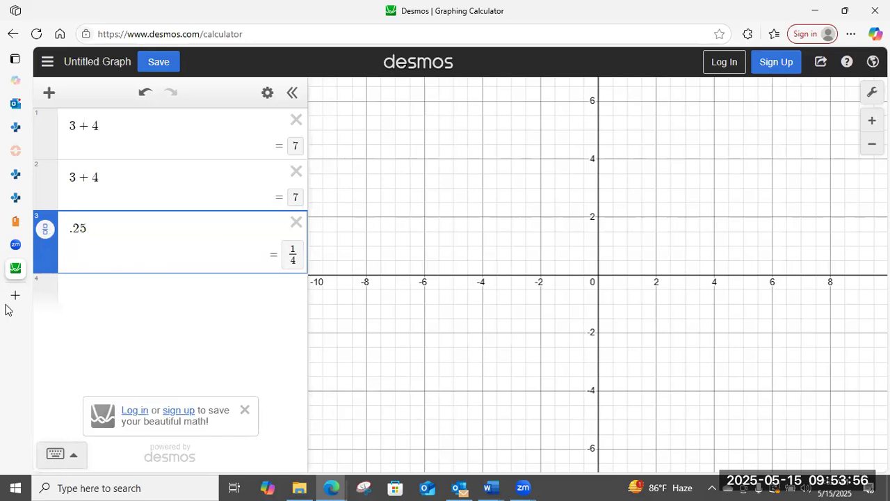
Switch to the M03: Assignment - Graphing page and read the scenario, the pancreatic cancer death-rate table and the instructions.
{"action": "mouse_move", "coordinate": [23, 148]}
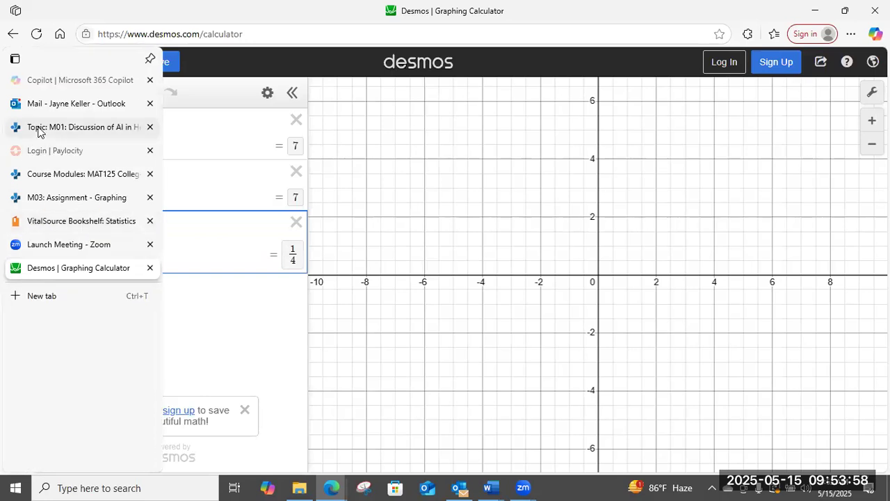
{"action": "mouse_move", "coordinate": [43, 131]}
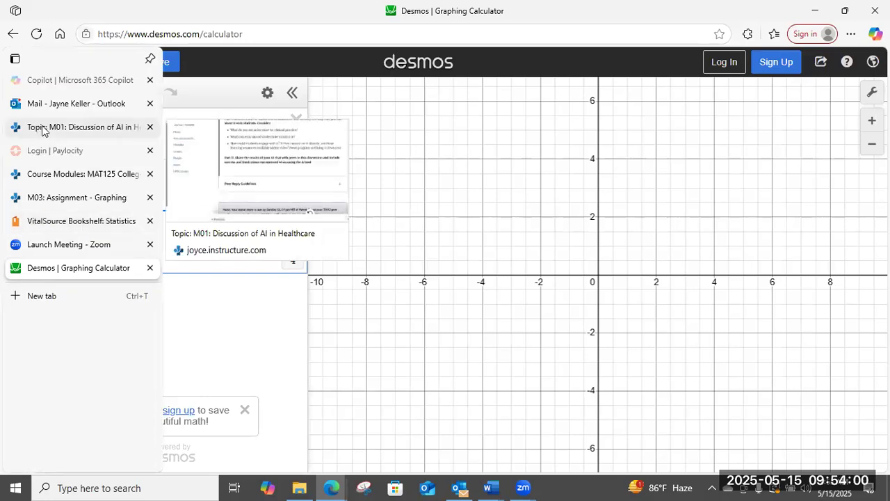
{"action": "left_click", "coordinate": [62, 197]}
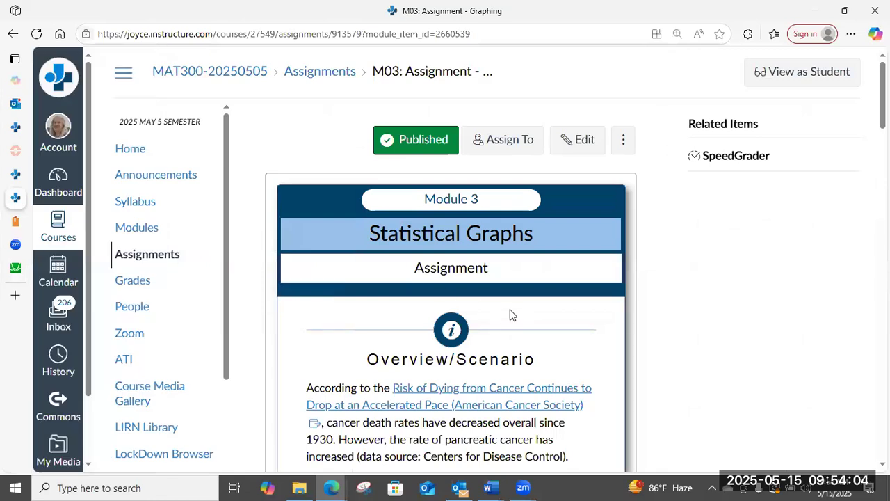
{"action": "scroll", "coordinate": [511, 309], "scroll_direction": "down", "scroll_amount": 3}
{"action": "scroll", "coordinate": [511, 309], "scroll_direction": "down", "scroll_amount": 3}
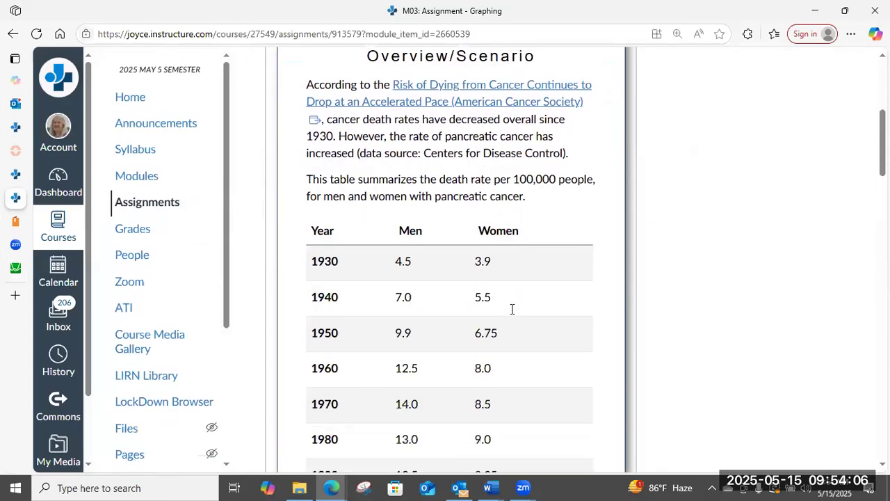
{"action": "scroll", "coordinate": [511, 307], "scroll_direction": "down", "scroll_amount": 2}
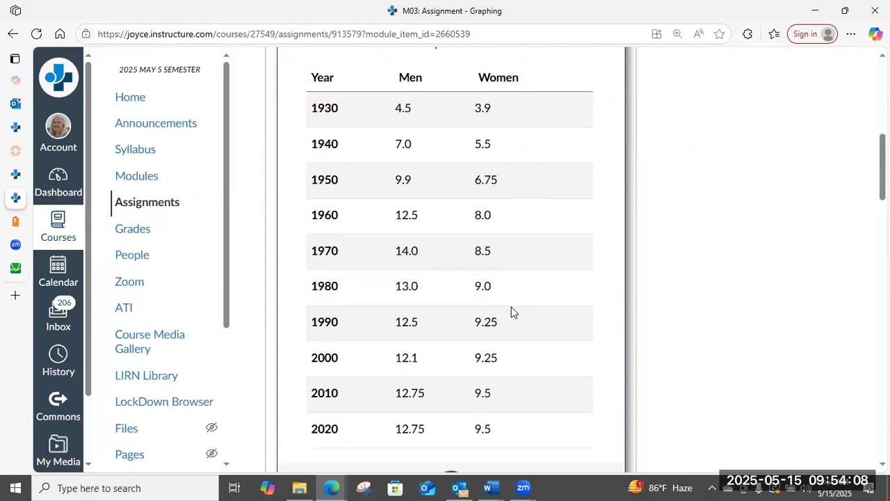
{"action": "scroll", "coordinate": [410, 193], "scroll_direction": "down", "scroll_amount": 2}
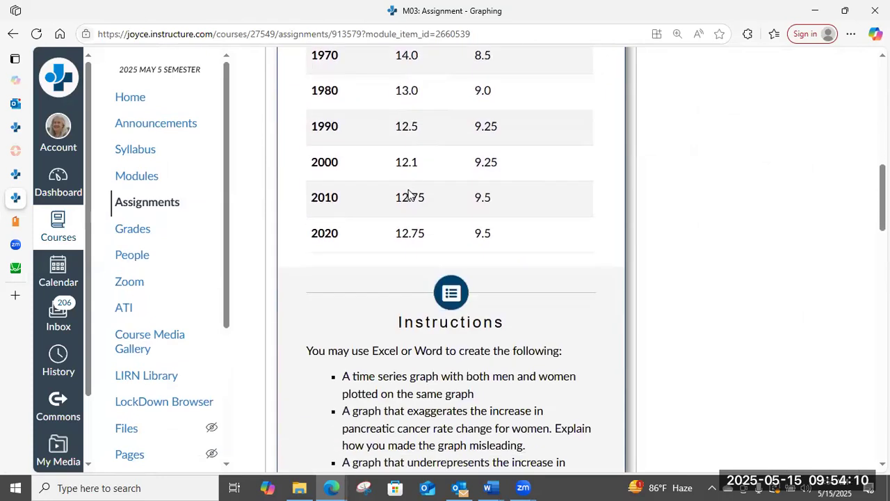
Select and copy the Year, Men and Women values for 1930 through 2020 in the assignment's pancreatic cancer table.
{"action": "scroll", "coordinate": [483, 363], "scroll_direction": "up", "scroll_amount": 2}
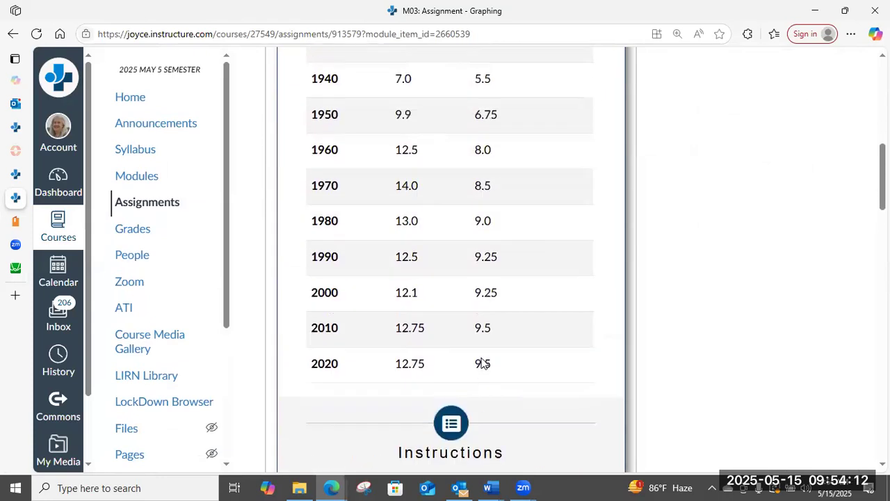
{"action": "scroll", "coordinate": [483, 363], "scroll_direction": "up", "scroll_amount": 1}
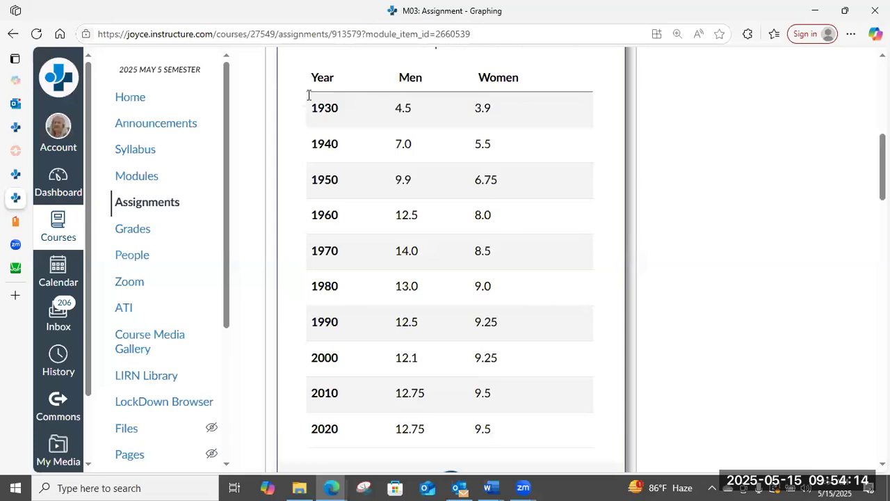
{"action": "scroll", "coordinate": [428, 181], "scroll_direction": "down", "scroll_amount": 1}
{"action": "scroll", "coordinate": [428, 181], "scroll_direction": "up", "scroll_amount": 1}
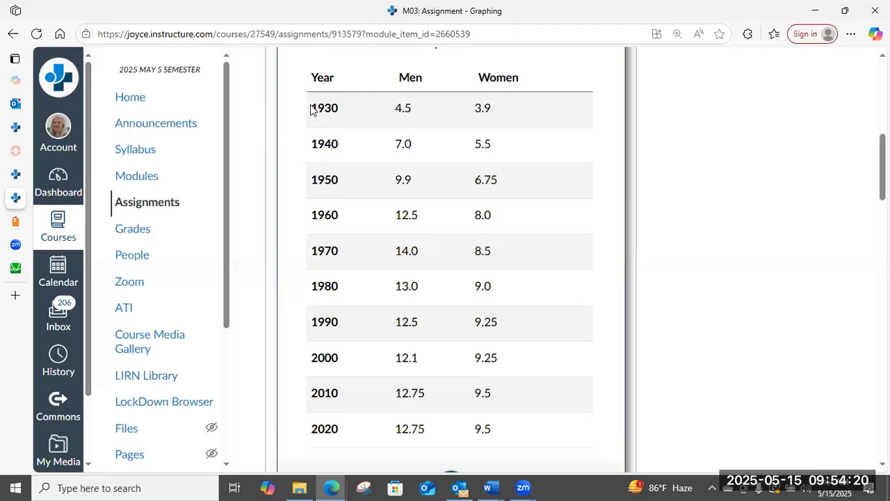
{"action": "left_click_drag", "start_coordinate": [311, 110], "coordinate": [509, 411]}
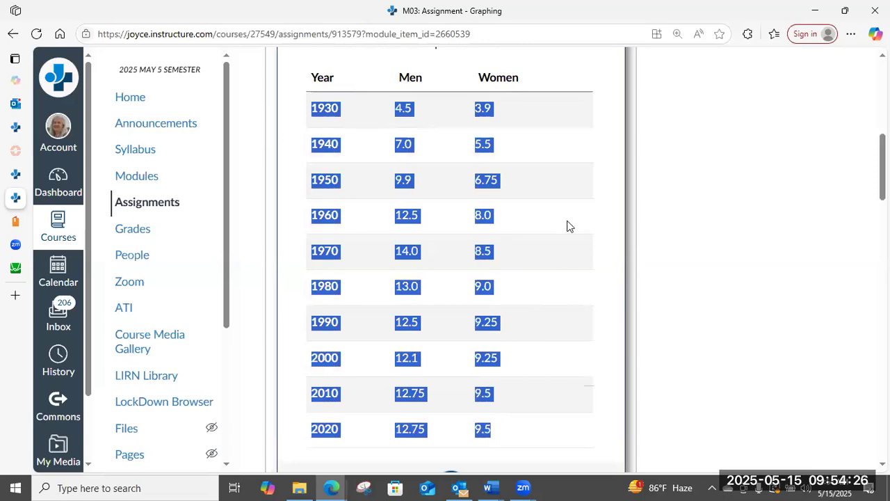
{"action": "mouse_move", "coordinate": [5, 331]}
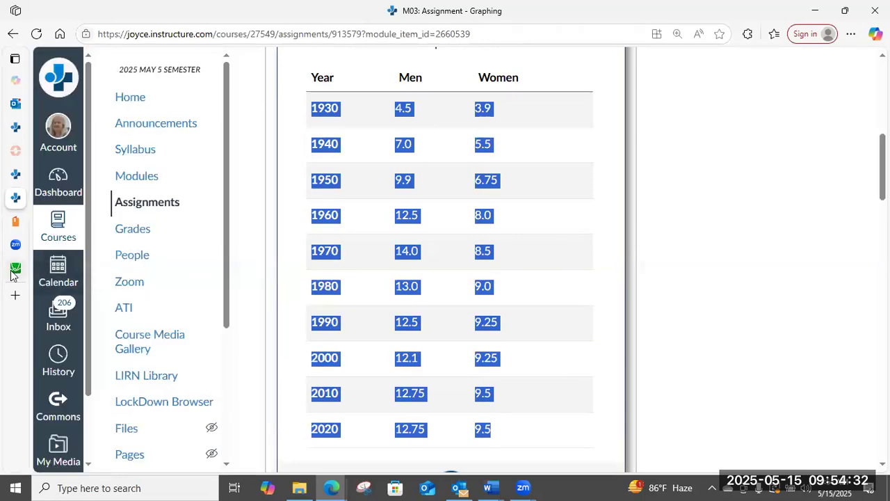
Switch to the Desmos calculator and clear the 3+4 and .25 expressions from the expression list.
{"action": "left_click", "coordinate": [46, 269]}
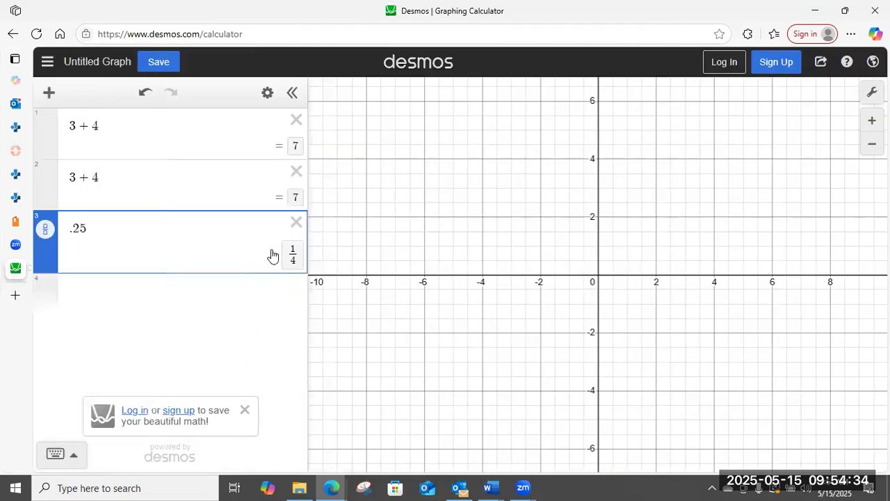
{"action": "left_click", "coordinate": [296, 223]}
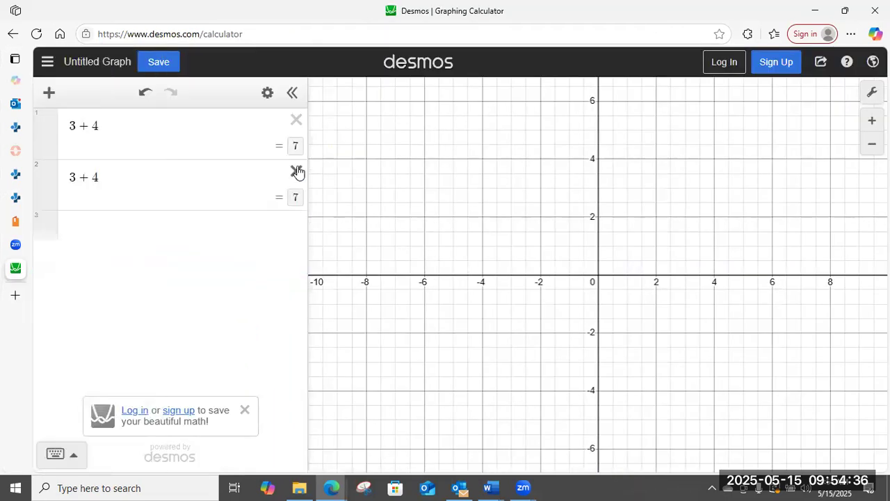
{"action": "left_click", "coordinate": [296, 171]}
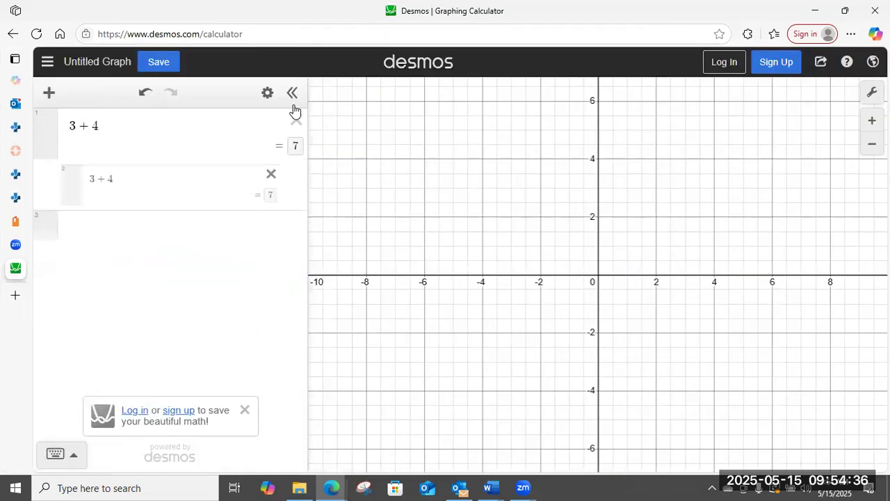
Add a table, paste the copied death-rate data to plot it, and delete the leftover empty table.
{"action": "left_click", "coordinate": [49, 95]}
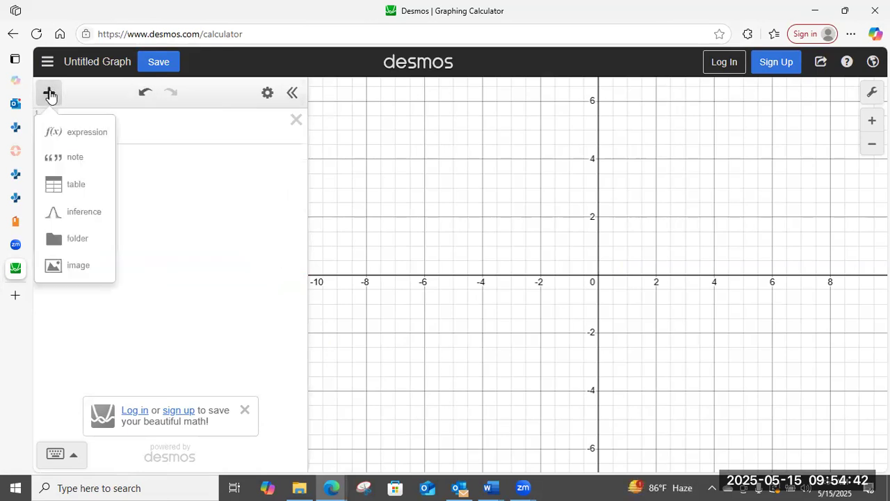
{"action": "left_click", "coordinate": [77, 188]}
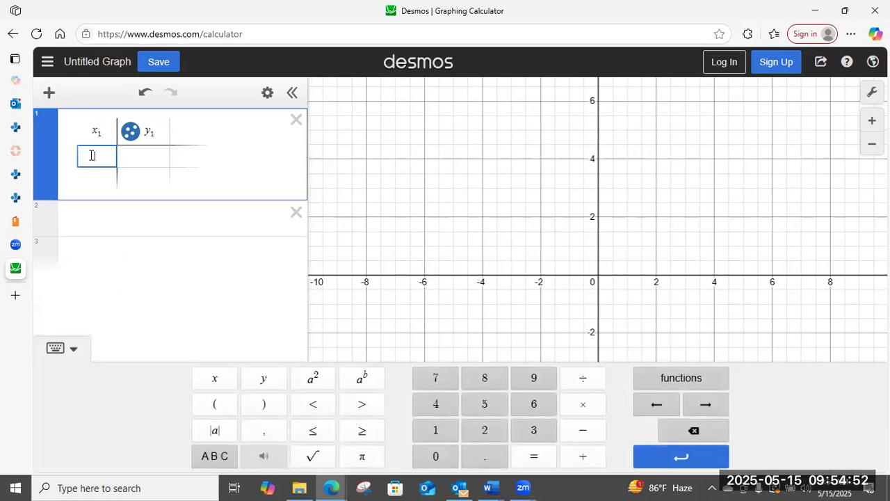
{"action": "key", "text": "ctrl+v"}
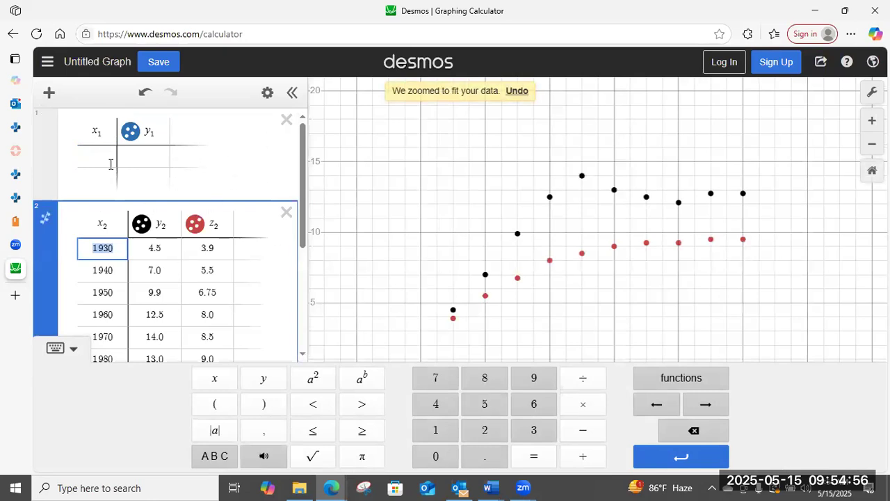
{"action": "left_click", "coordinate": [286, 119]}
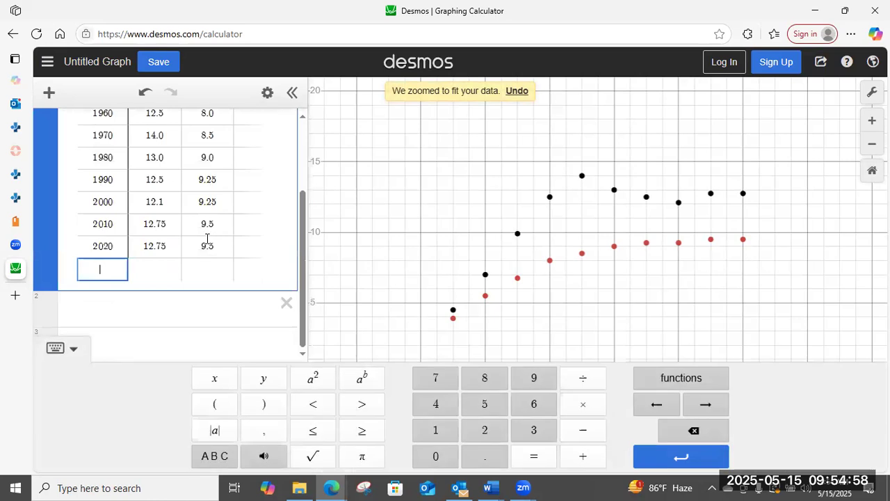
{"action": "scroll", "coordinate": [224, 220], "scroll_direction": "up", "scroll_amount": 3}
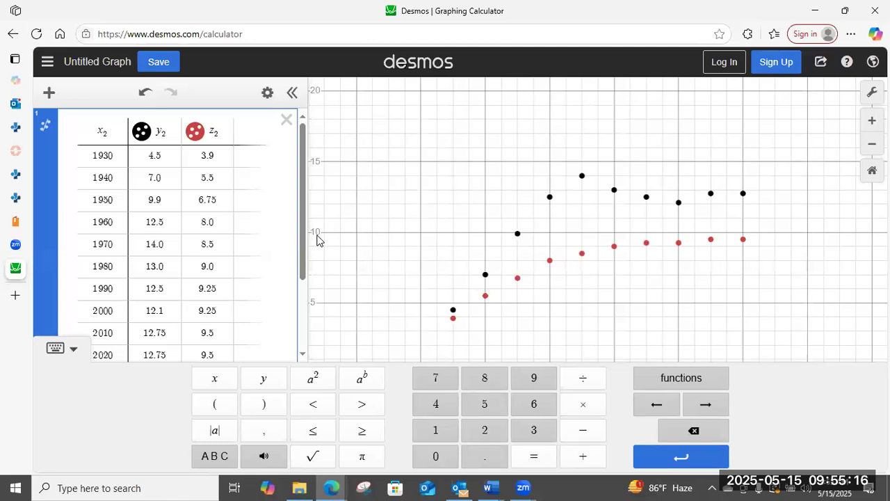
Delete the death-rate table, and try to select the Year and per Capita values in the VitalSource Statistics textbook's Health Care table.
{"action": "left_click", "coordinate": [286, 121]}
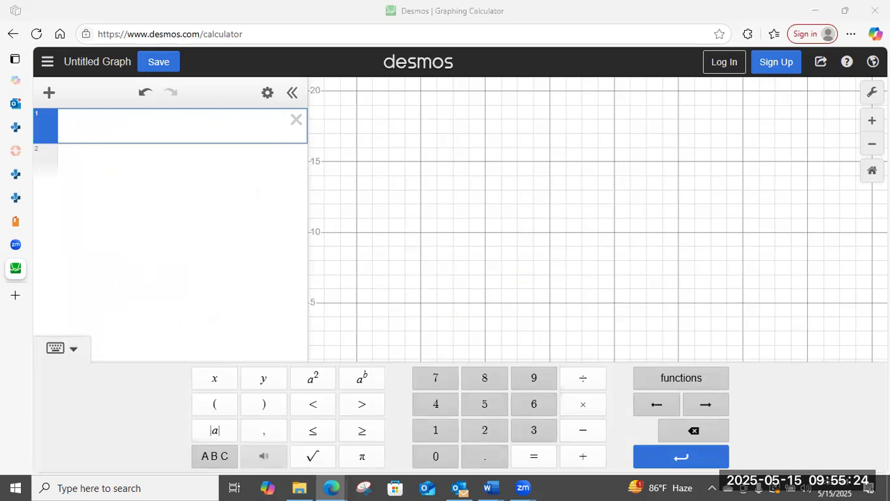
{"action": "left_click", "coordinate": [33, 224]}
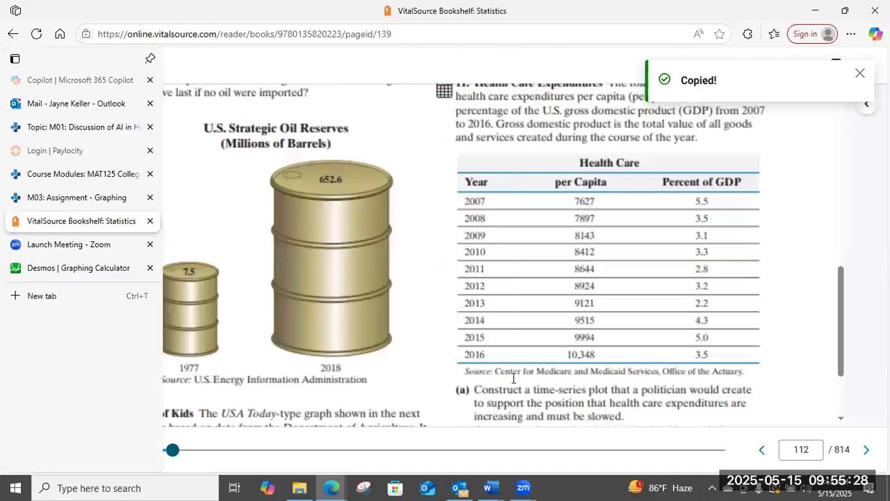
{"action": "scroll", "coordinate": [617, 361], "scroll_direction": "up", "scroll_amount": 2}
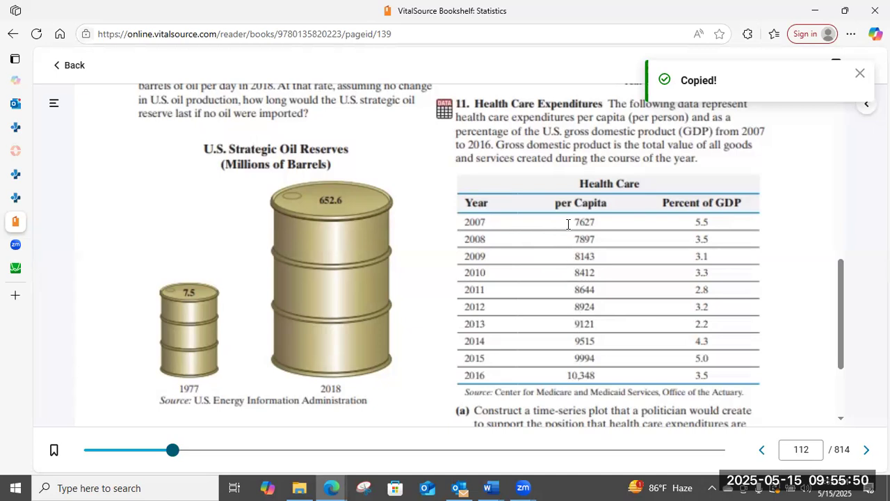
{"action": "left_click_drag", "start_coordinate": [468, 222], "coordinate": [607, 367]}
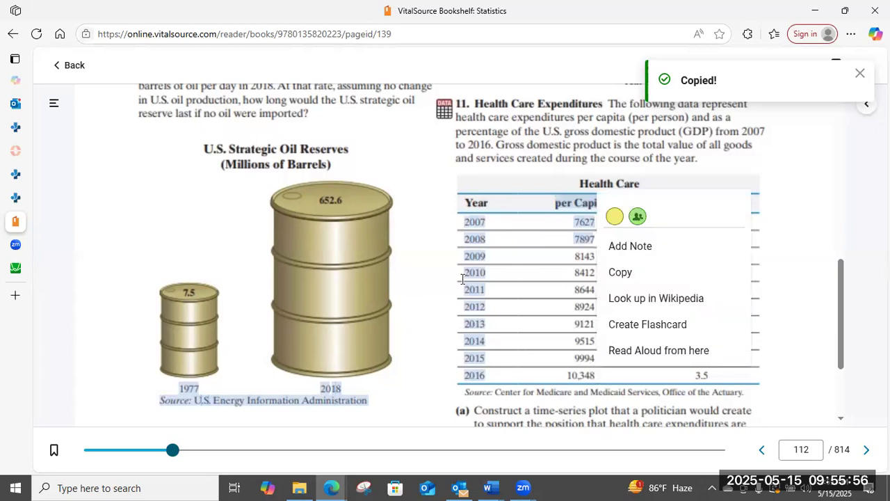
{"action": "left_click", "coordinate": [590, 209]}
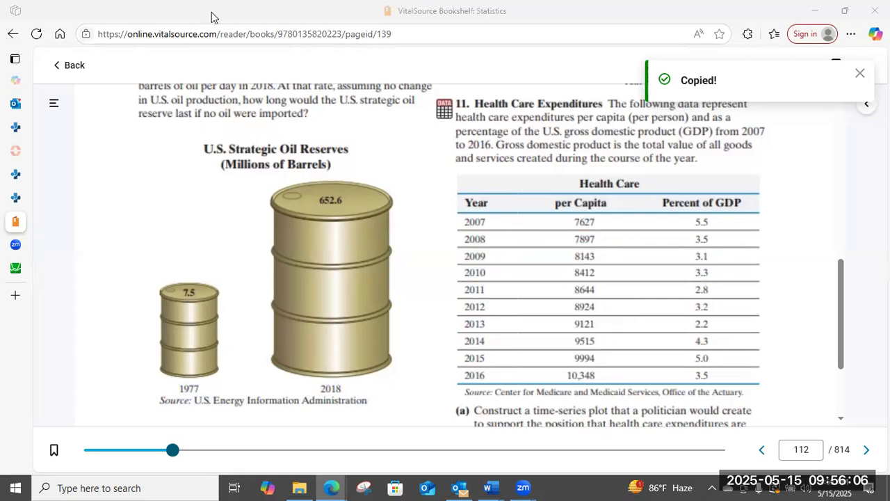
Bring up the Desmos window with the 2007–2016 health care table and set the y-axis minimum to 7600.
{"action": "left_click_drag", "start_coordinate": [211, 1], "coordinate": [211, 13]}
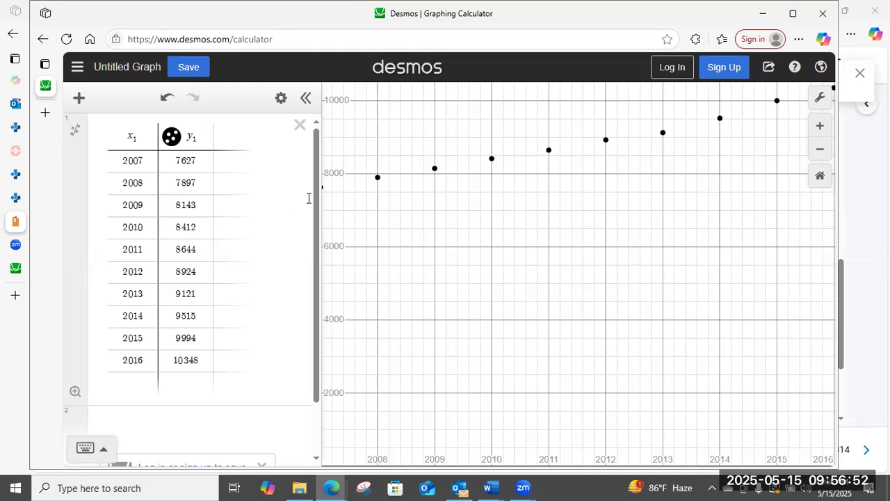
{"action": "left_click", "coordinate": [821, 101]}
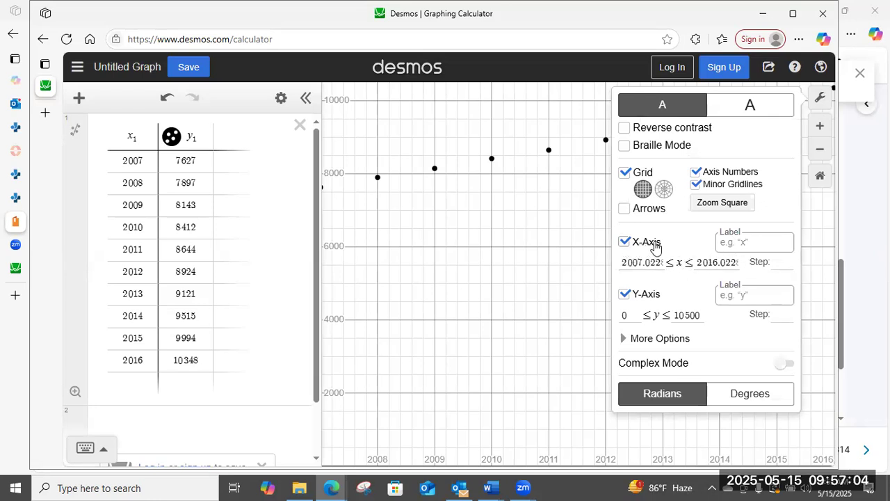
{"action": "left_click", "coordinate": [639, 317]}
{"action": "type", "text": "7600"}
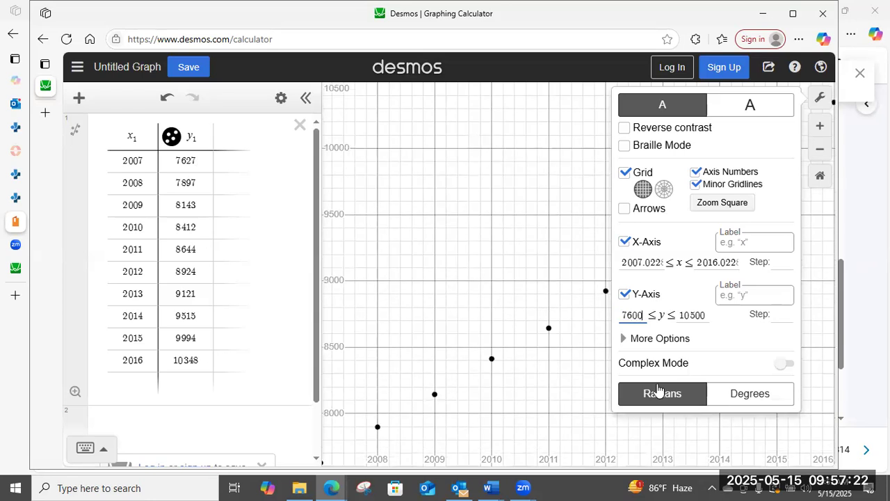
{"action": "left_click", "coordinate": [820, 98]}
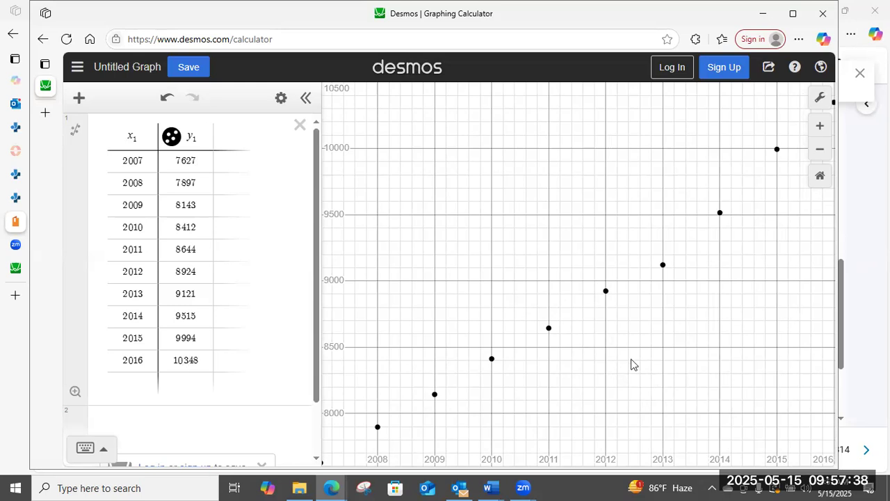
Set the y-axis range of the health care graph from 0 to 20500.
{"action": "left_click", "coordinate": [818, 100]}
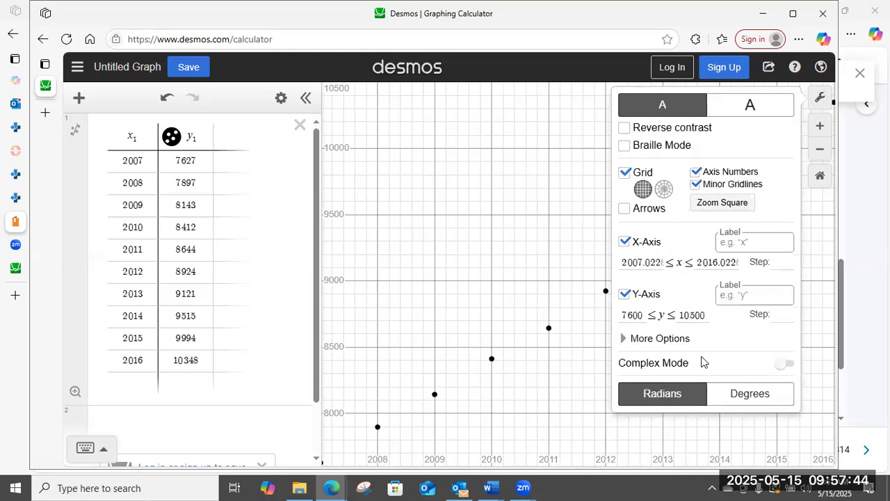
{"action": "left_click_drag", "start_coordinate": [648, 316], "coordinate": [587, 319]}
{"action": "type", "text": "0"}
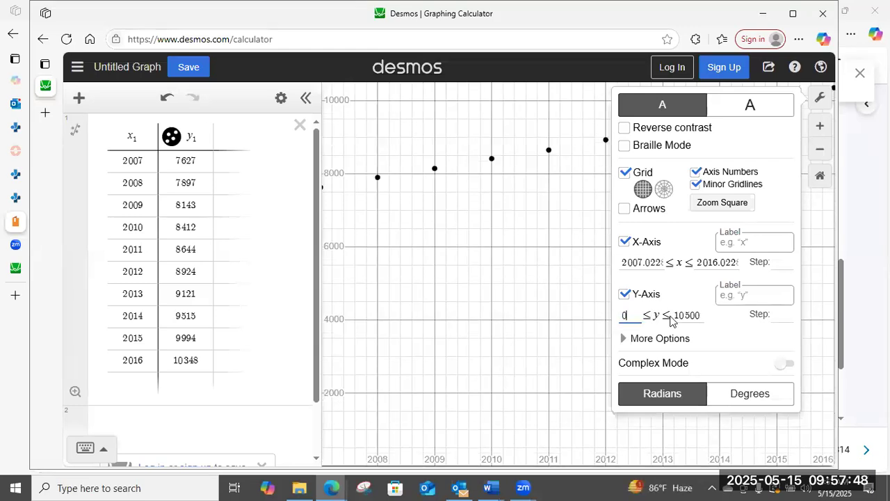
{"action": "left_click", "coordinate": [674, 315]}
{"action": "left_click_drag", "start_coordinate": [676, 315], "coordinate": [683, 315]}
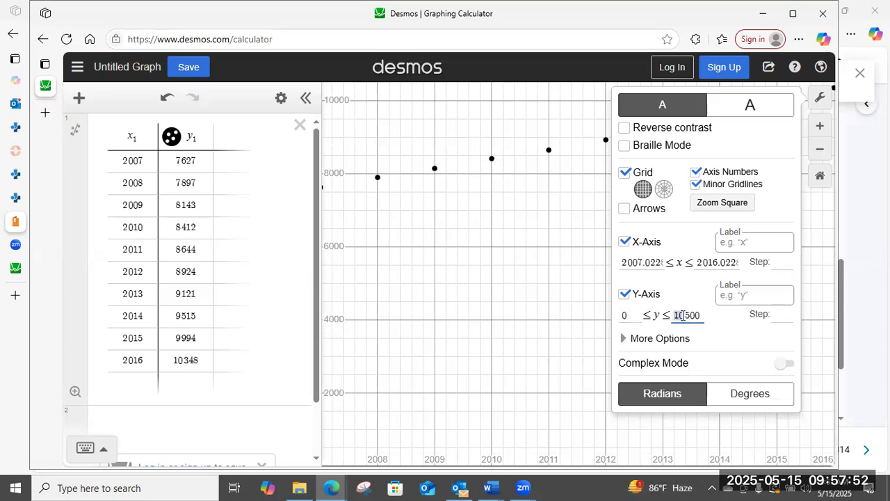
{"action": "type", "text": "20"}
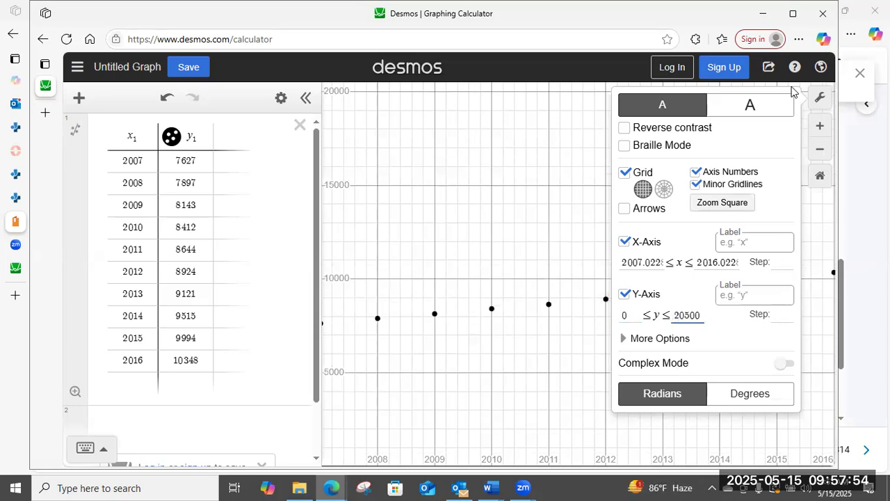
{"action": "left_click", "coordinate": [819, 103]}
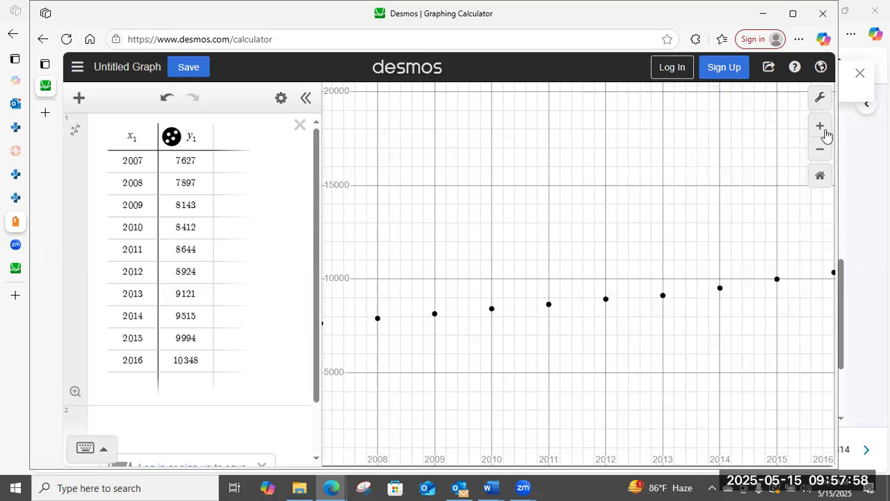
Raise the y-axis maximum of the health care graph to 50500.
{"action": "left_click", "coordinate": [818, 104]}
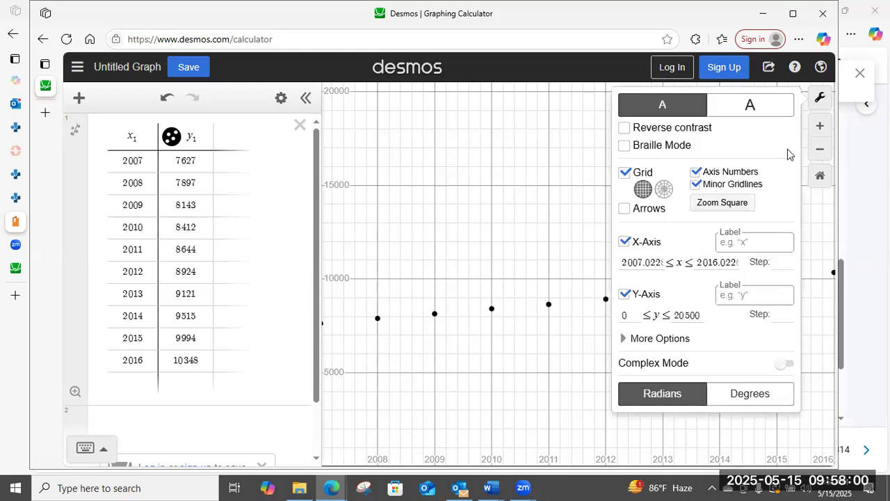
{"action": "left_click", "coordinate": [676, 315]}
{"action": "type", "text": "5"}
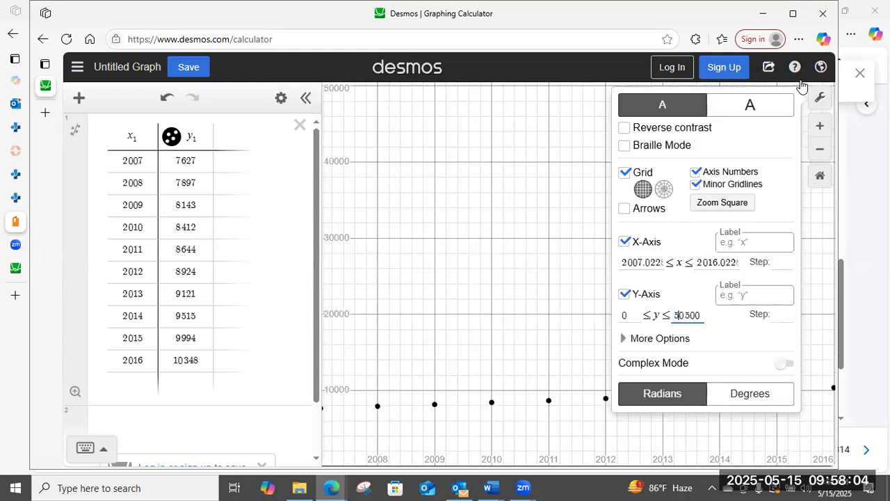
{"action": "left_click", "coordinate": [820, 99]}
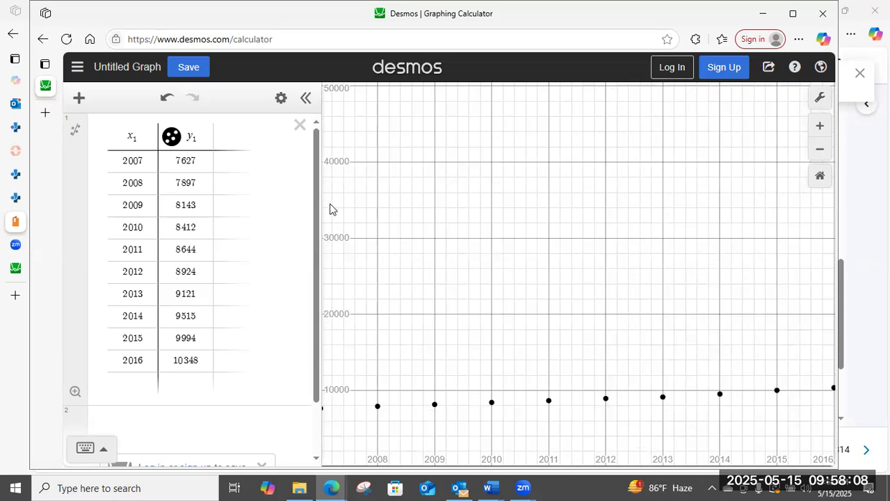
Review the graph settings and examine the plotted health care points at several zoom levels.
{"action": "left_click", "coordinate": [818, 100]}
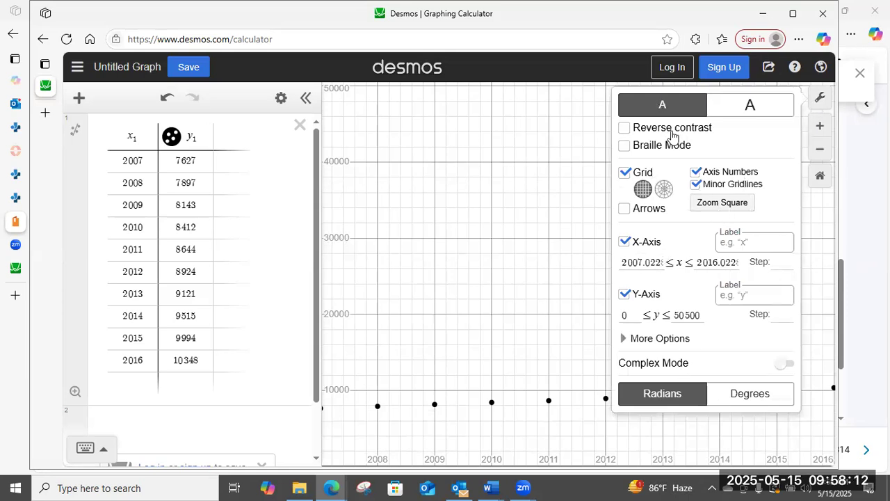
{"action": "left_click", "coordinate": [815, 101]}
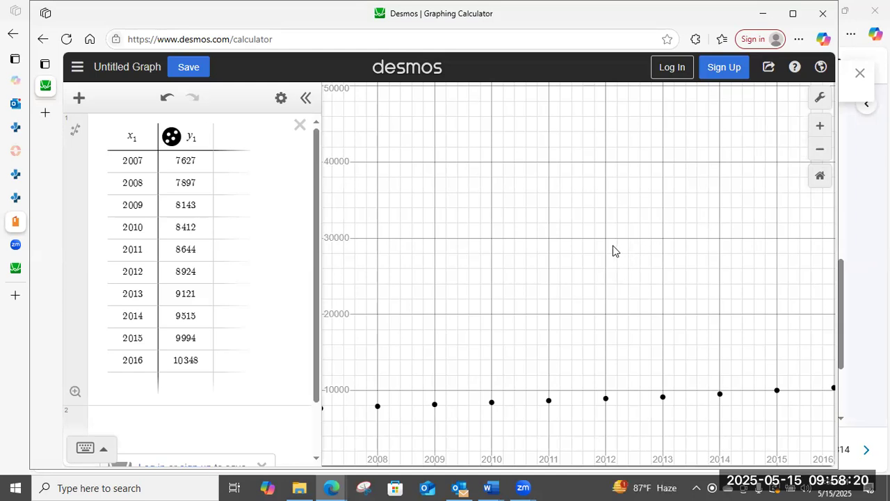
{"action": "scroll", "coordinate": [579, 248], "scroll_direction": "down", "scroll_amount": 3}
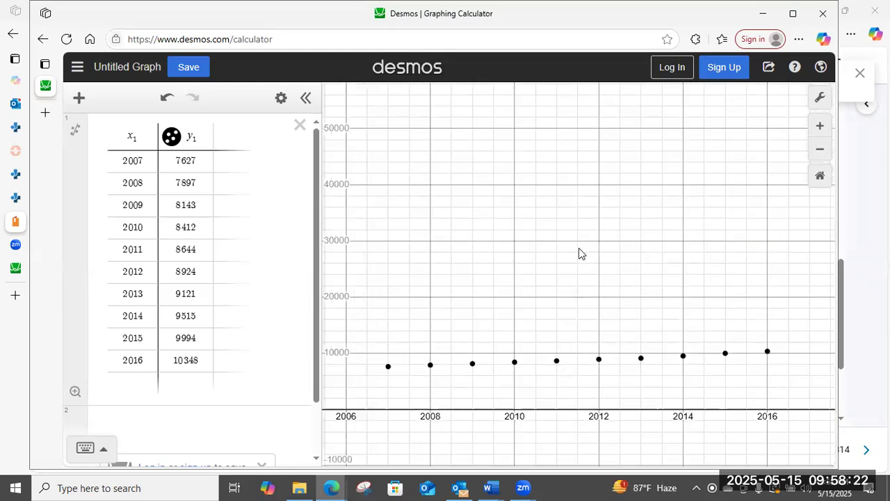
{"action": "scroll", "coordinate": [578, 248], "scroll_direction": "down", "scroll_amount": 3}
{"action": "scroll", "coordinate": [580, 248], "scroll_direction": "up", "scroll_amount": 3}
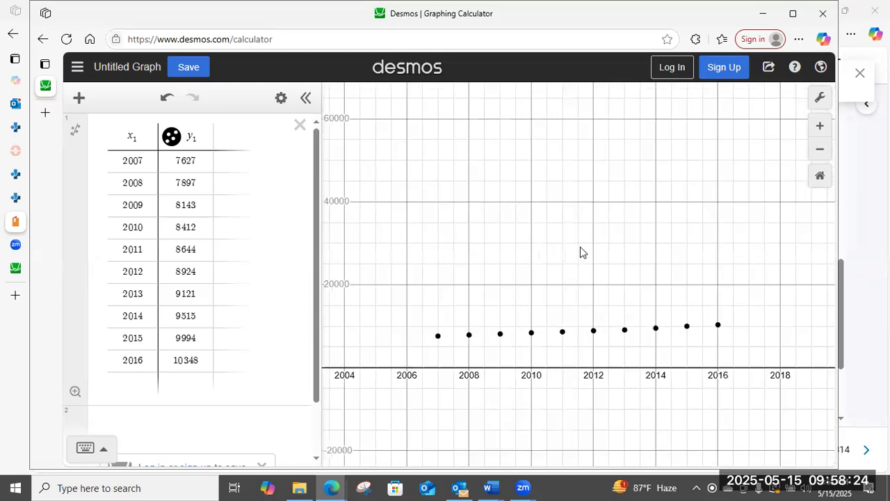
{"action": "scroll", "coordinate": [583, 252], "scroll_direction": "up", "scroll_amount": 3}
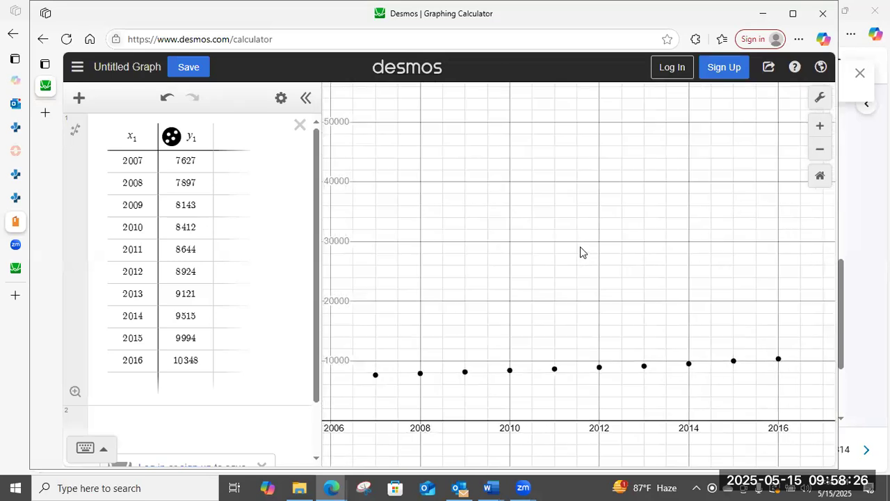
{"action": "scroll", "coordinate": [583, 250], "scroll_direction": "down", "scroll_amount": 1}
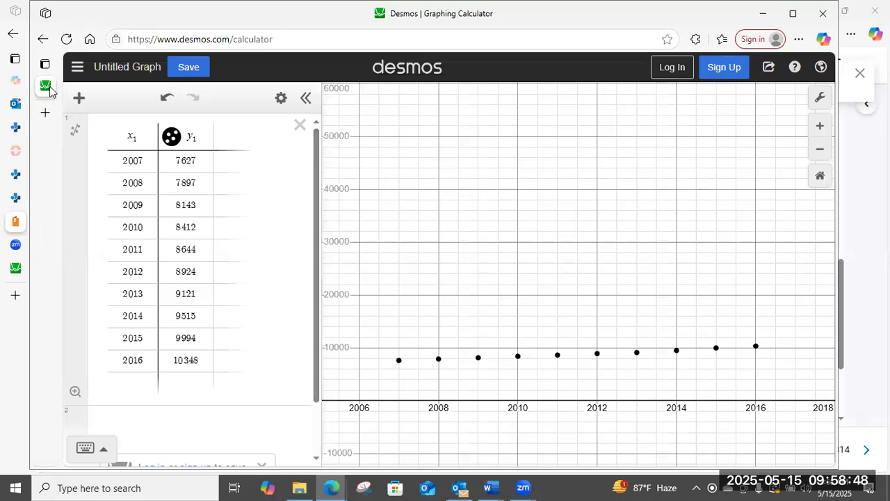
{"action": "mouse_move", "coordinate": [46, 91]}
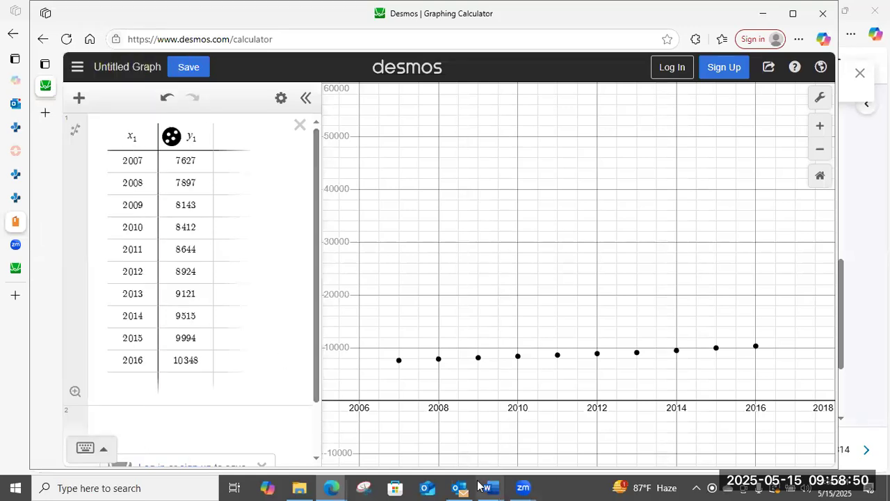